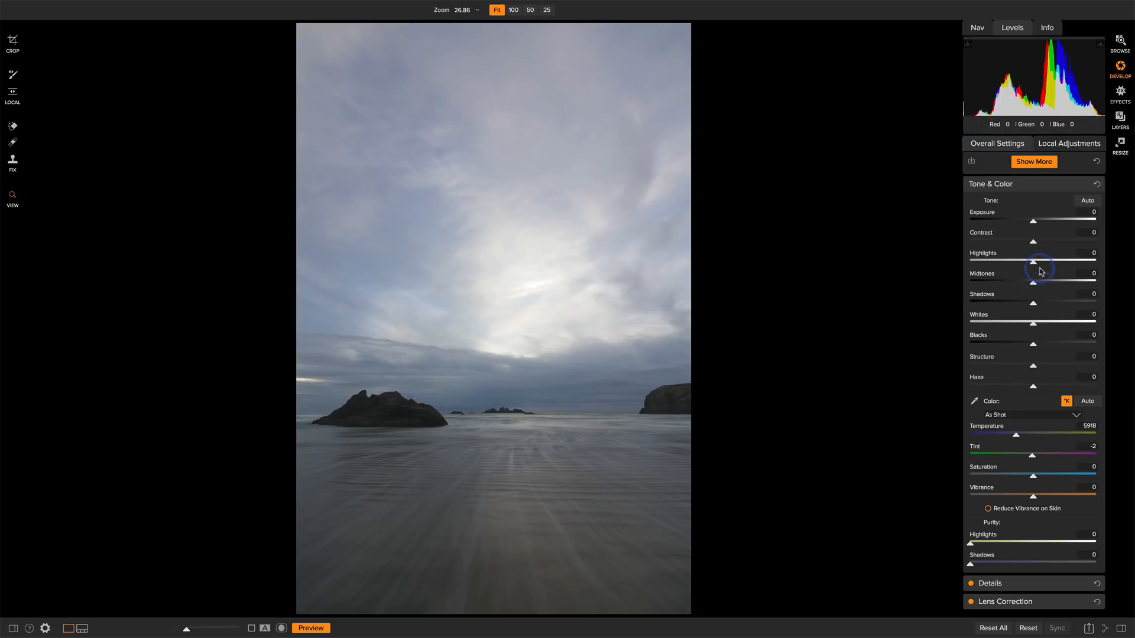
Adjust the photo's Tone & Color, setting Shadows to 8, Structure to 8 and Temperature to 5963
left_click_drag(1038, 303, 1039, 306)
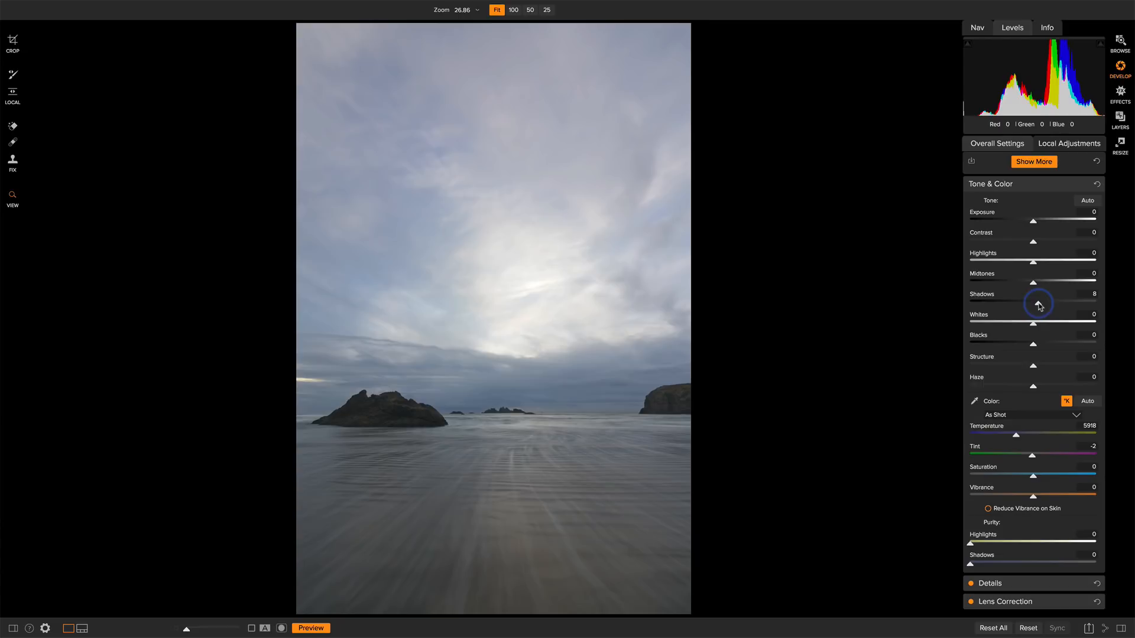
left_click_drag(1033, 366, 1039, 370)
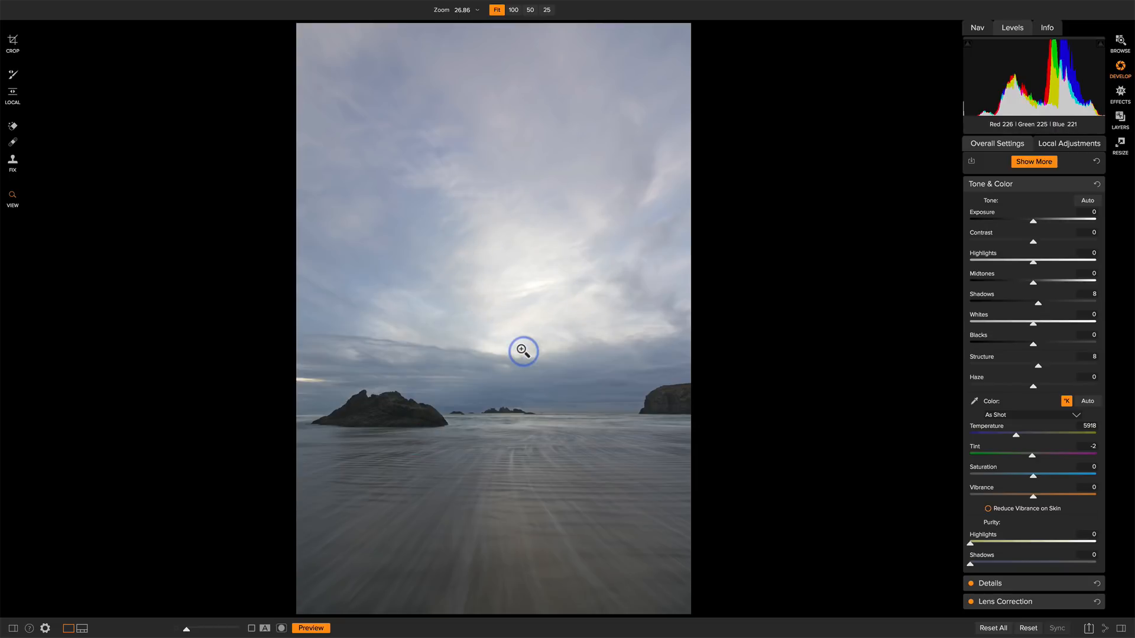
left_click_drag(1016, 438, 1019, 439)
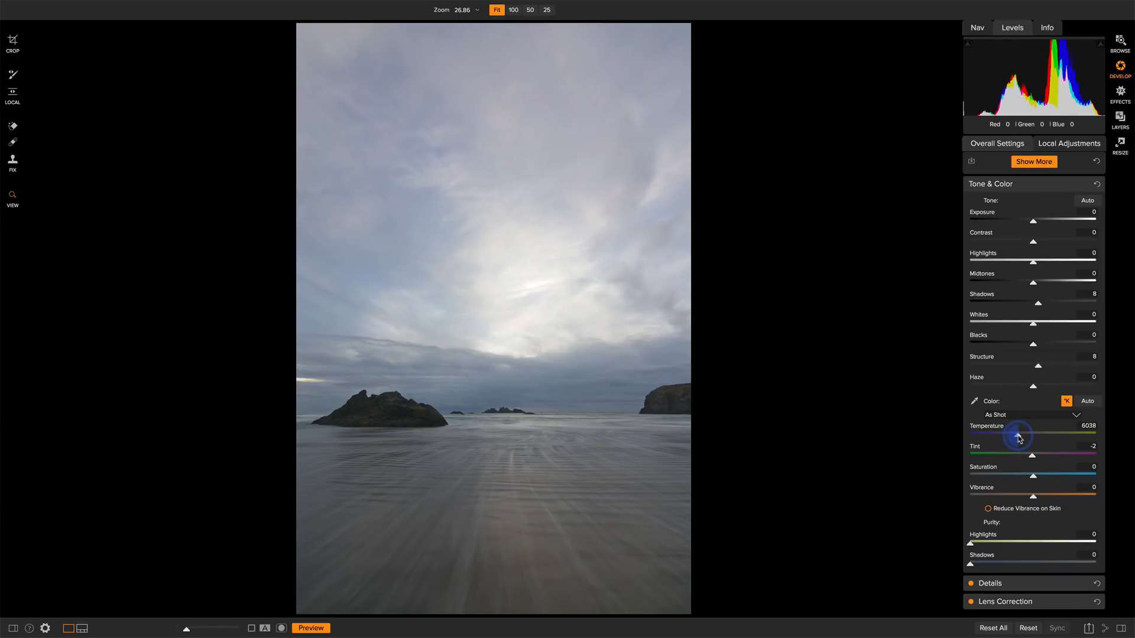
left_click_drag(1018, 438, 1017, 438)
Add a Dynamic Contrast effects filter to the photo and set its Small contrast to 8
left_click(1120, 91)
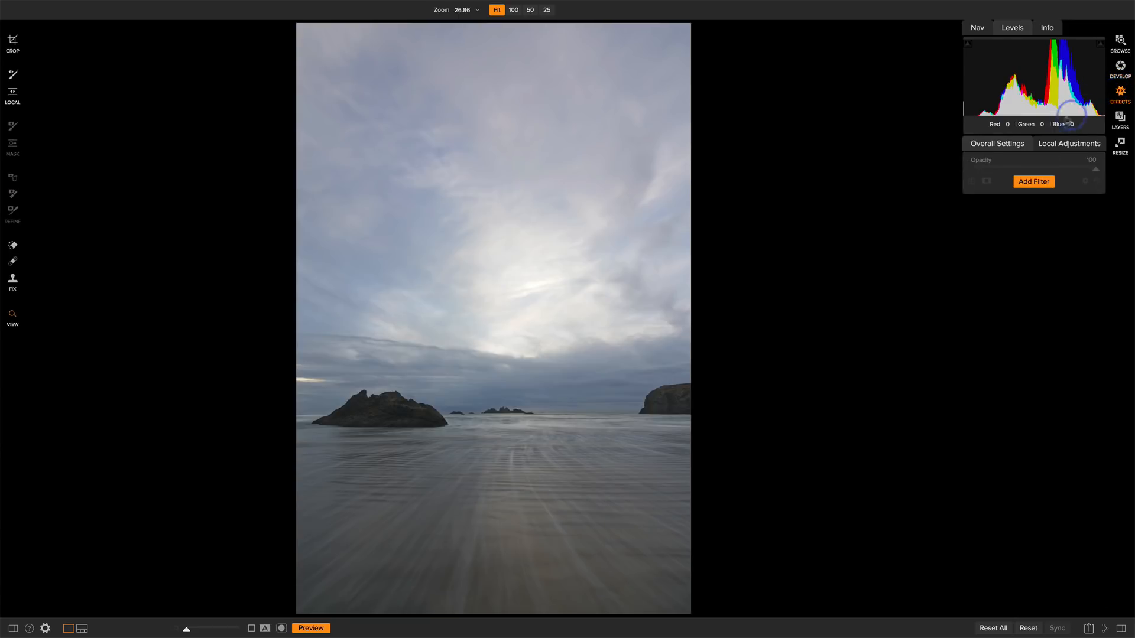
left_click(1021, 183)
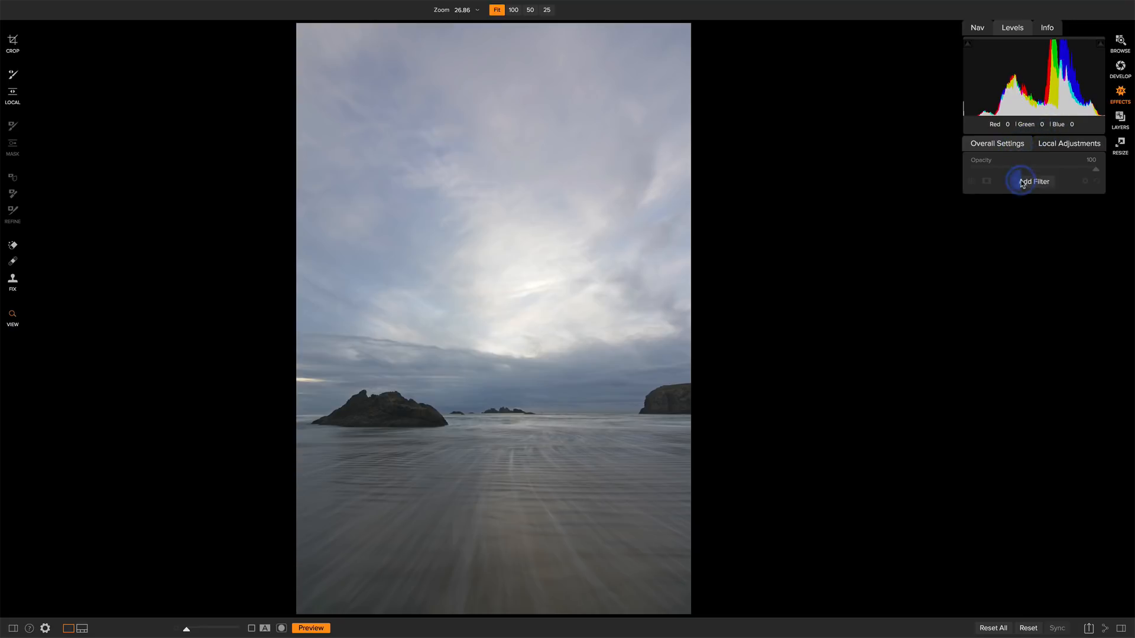
left_click(991, 282)
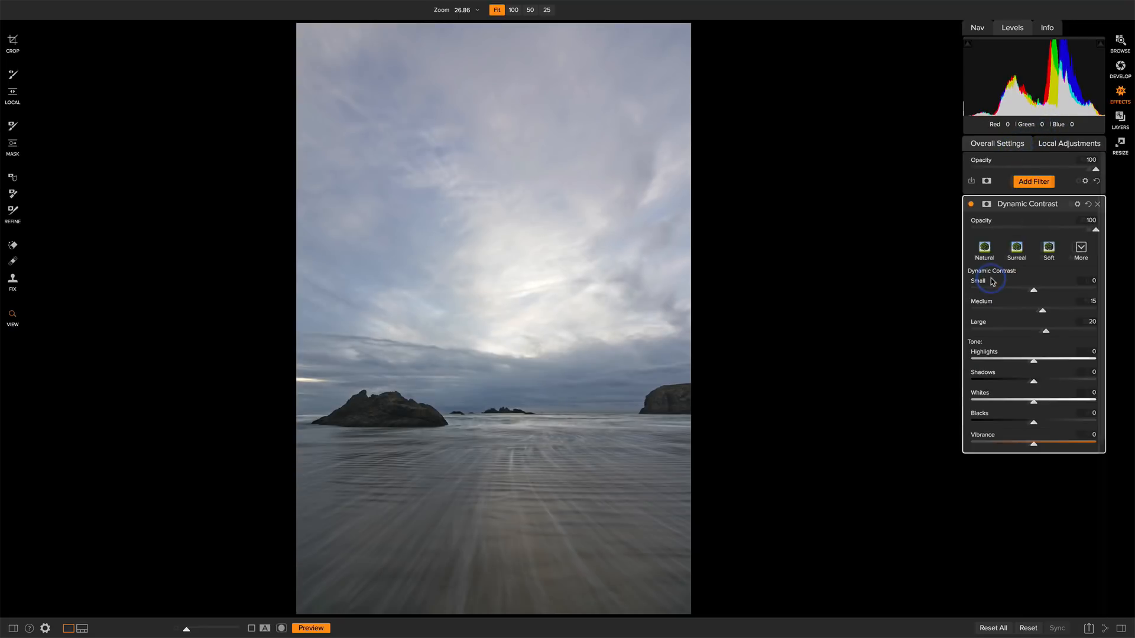
left_click(1034, 291)
left_click_drag(1033, 291, 1040, 293)
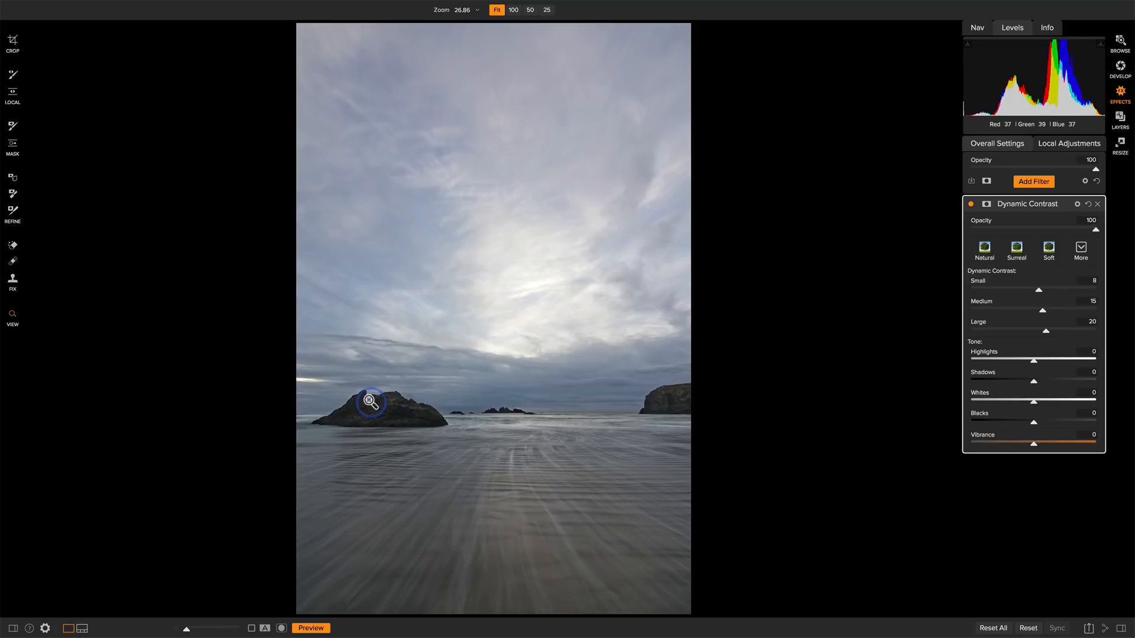
Create a luminosity mask for the Dynamic Contrast filter, display it in grayscale and invert it to favor the dark areas
left_click(986, 204)
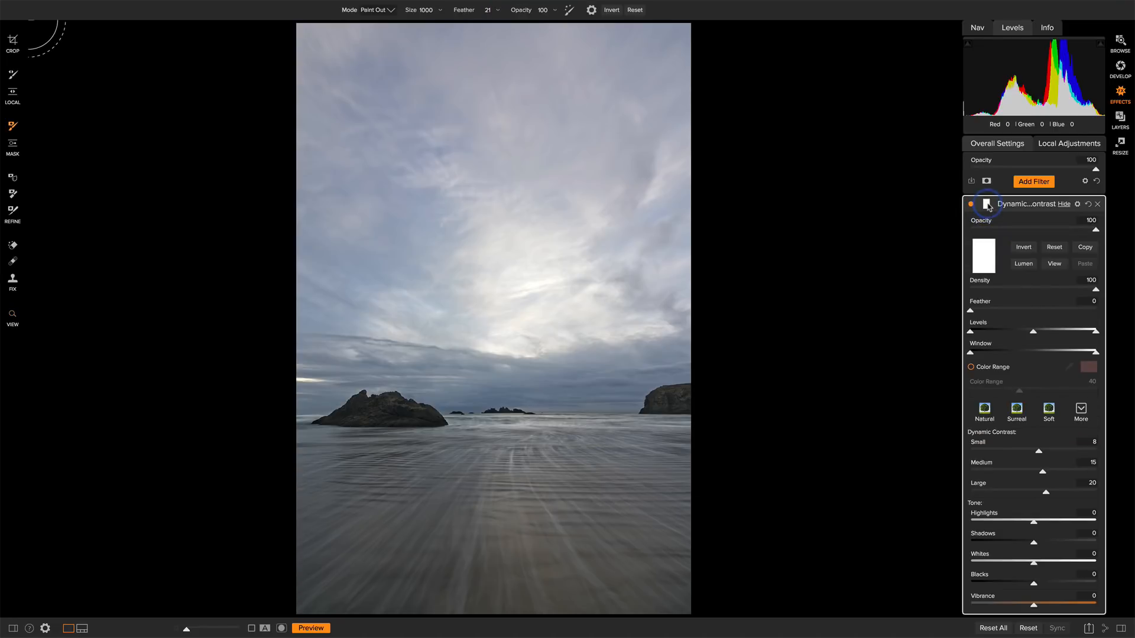
left_click(1020, 264)
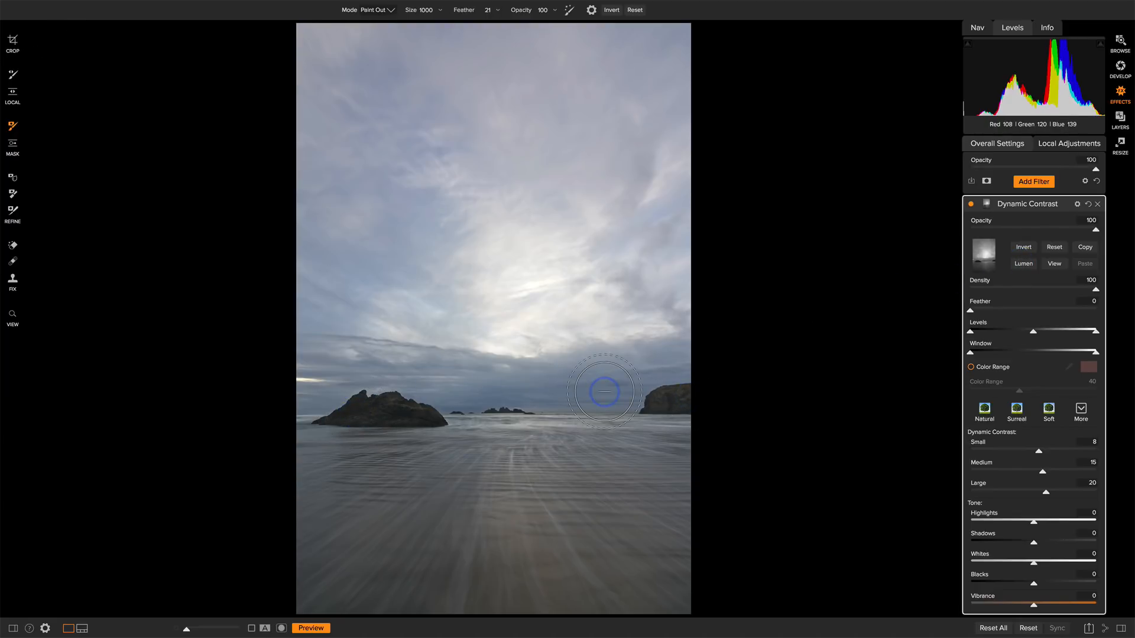
key("o")
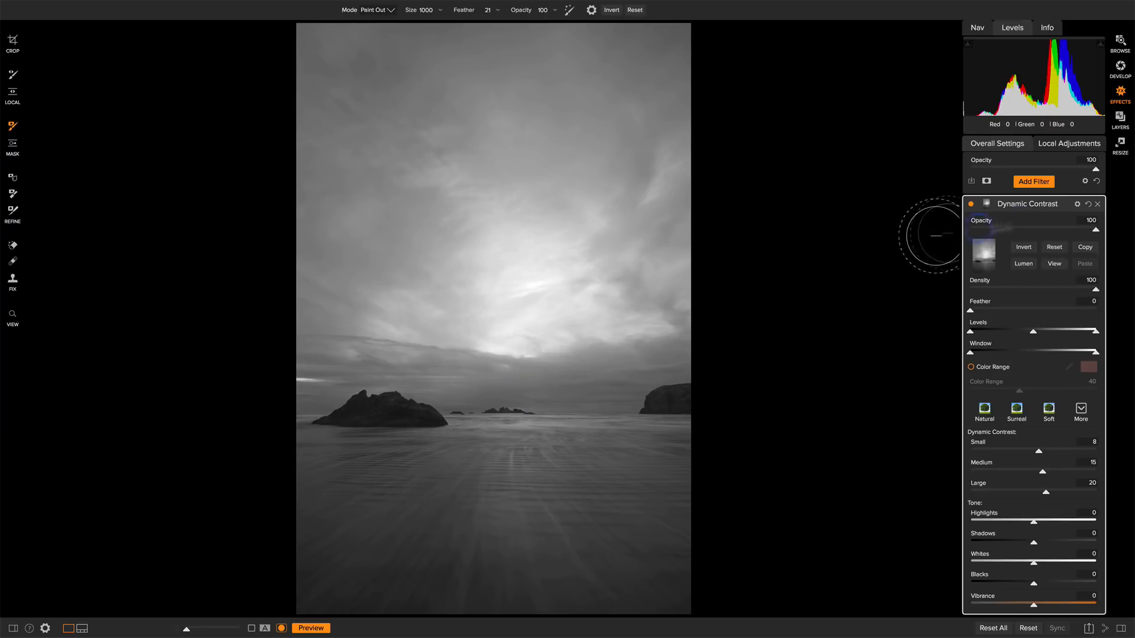
left_click(1023, 247)
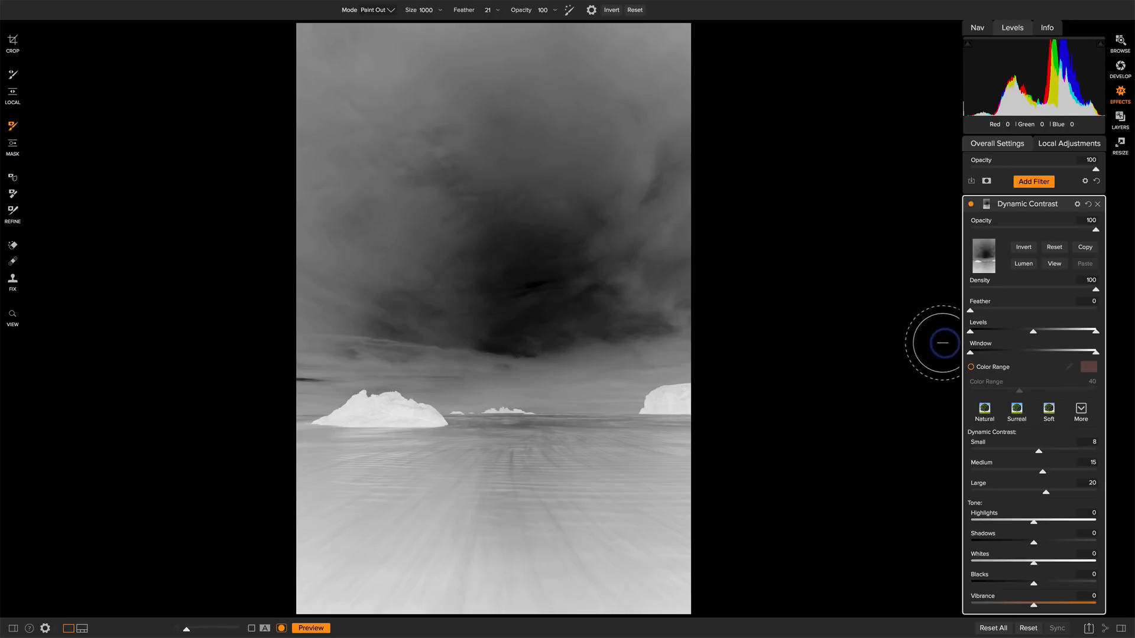
Narrow the mask's Window and nudge the Levels midpoint to isolate the rocks and foreground, then return to the normal photo view
left_click_drag(969, 353, 1035, 333)
left_click(1033, 333)
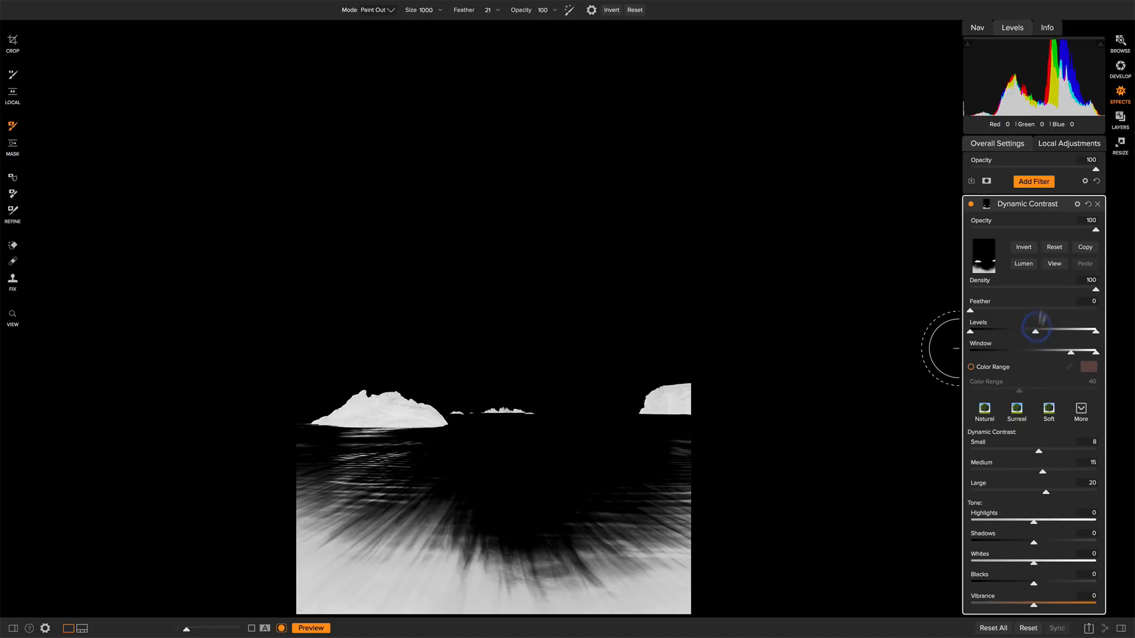
left_click(1054, 266)
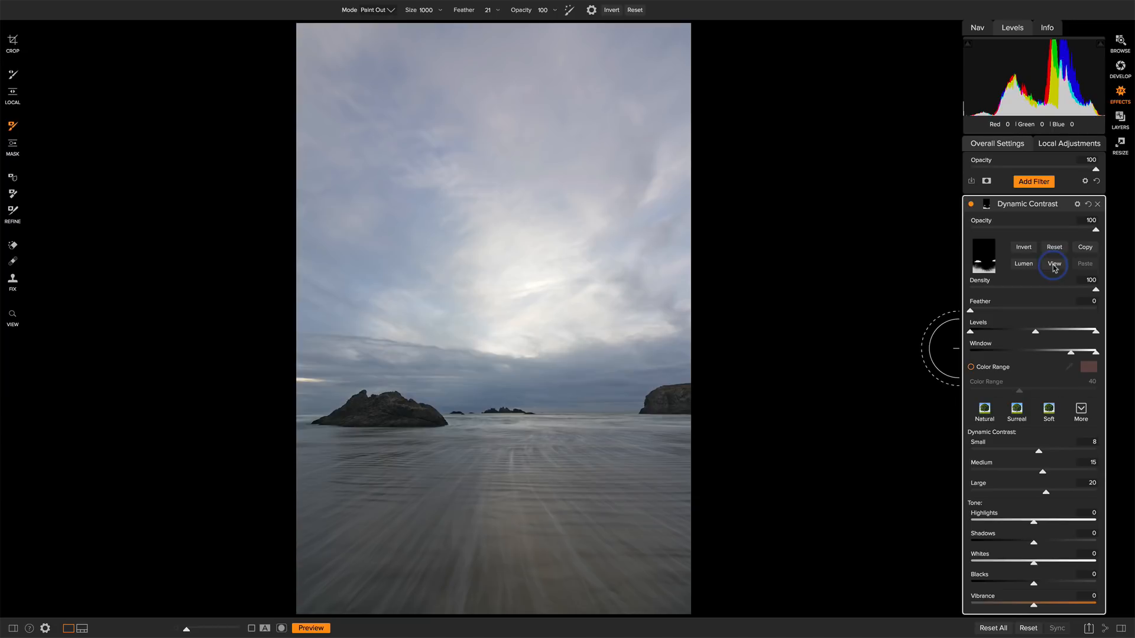
key("z")
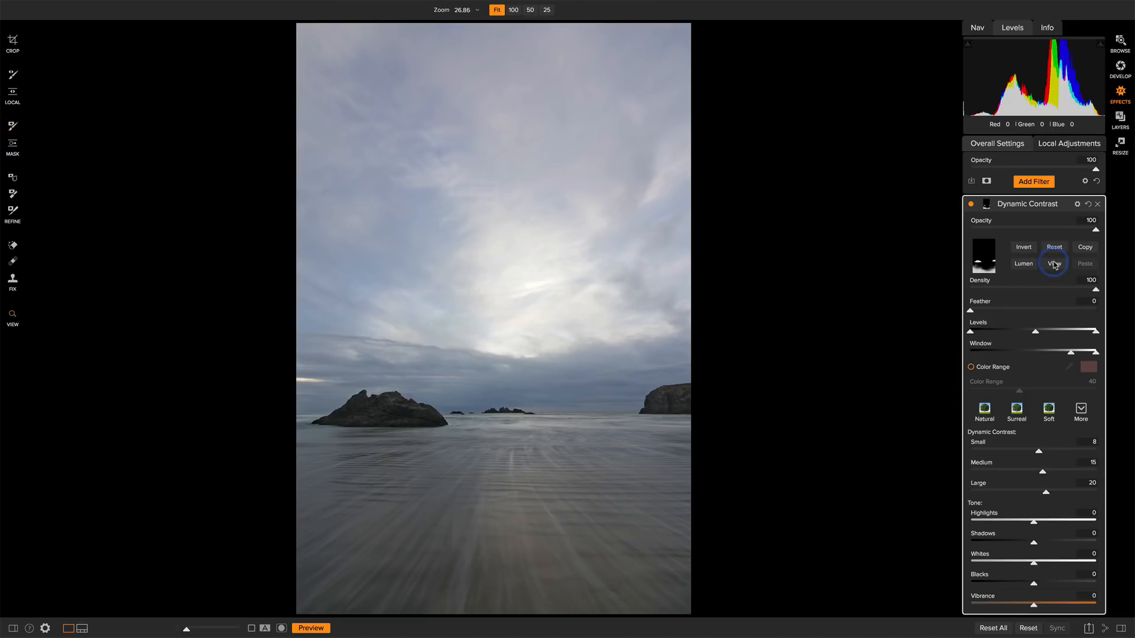
Add a Split Tone filter above Dynamic Contrast and set its highlights hue to 35
left_click(1043, 185)
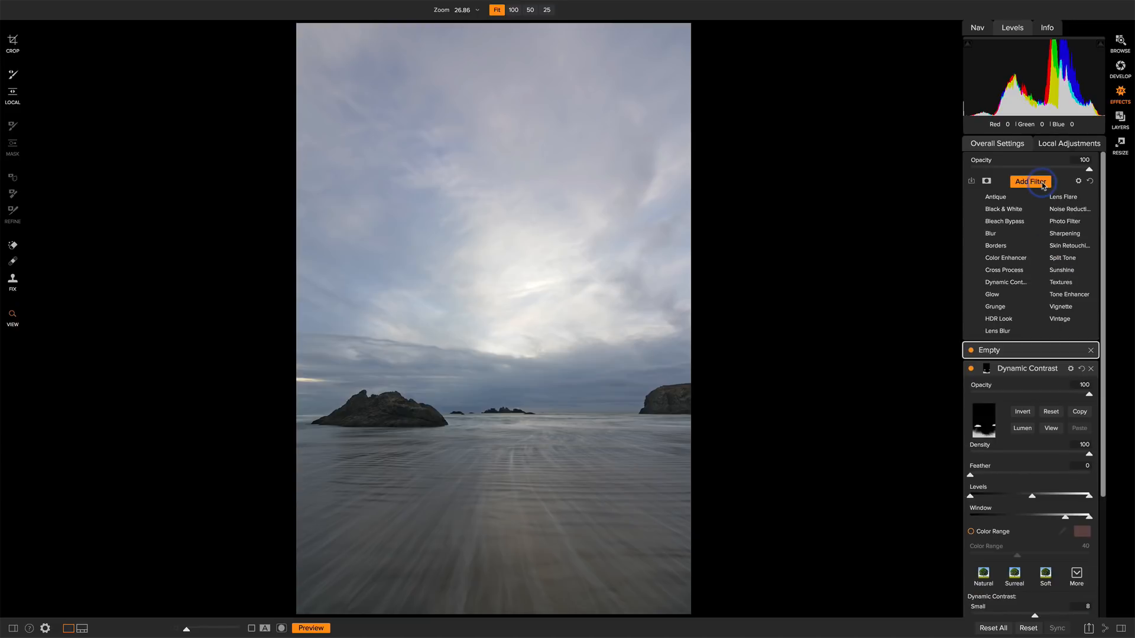
left_click(1056, 259)
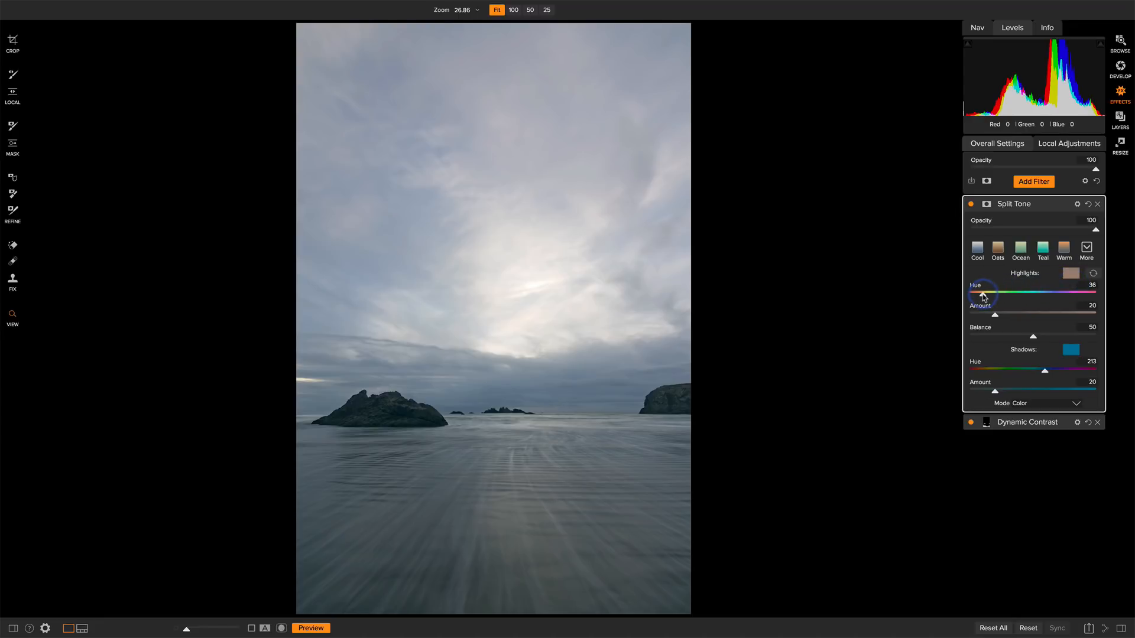
left_click_drag(981, 293, 979, 295)
left_click_drag(984, 297, 984, 298)
Change the Split Tone highlights color to a bright, saturated orange with hue 37 using the color wheel
left_click(1069, 274)
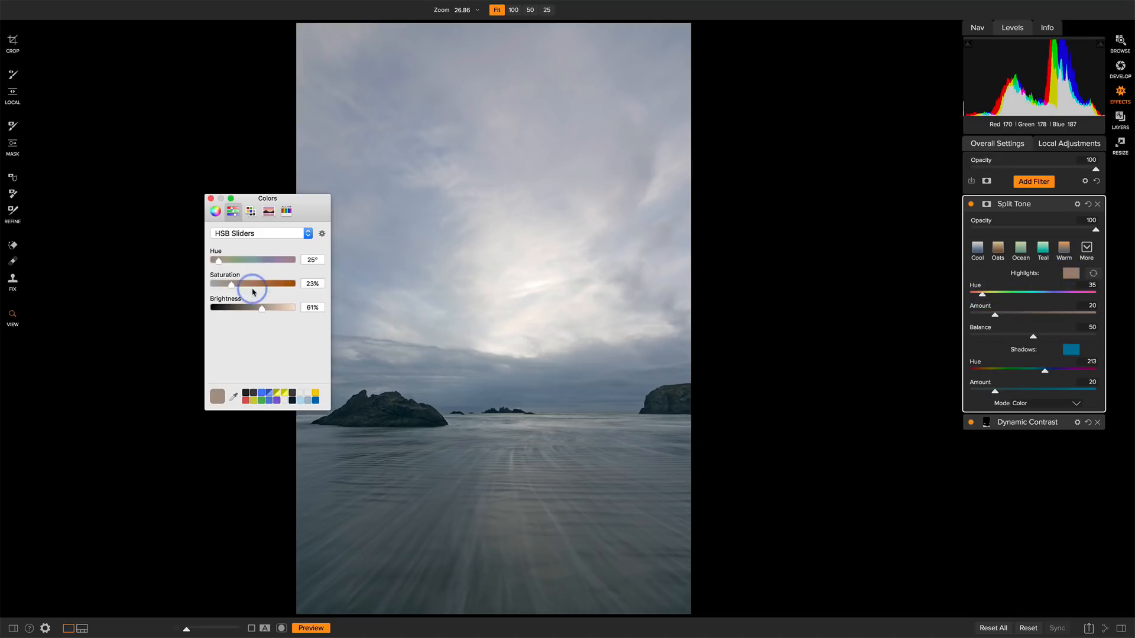
left_click(216, 211)
left_click(247, 373)
left_click_drag(248, 376, 218, 375)
left_click_drag(278, 294, 307, 275)
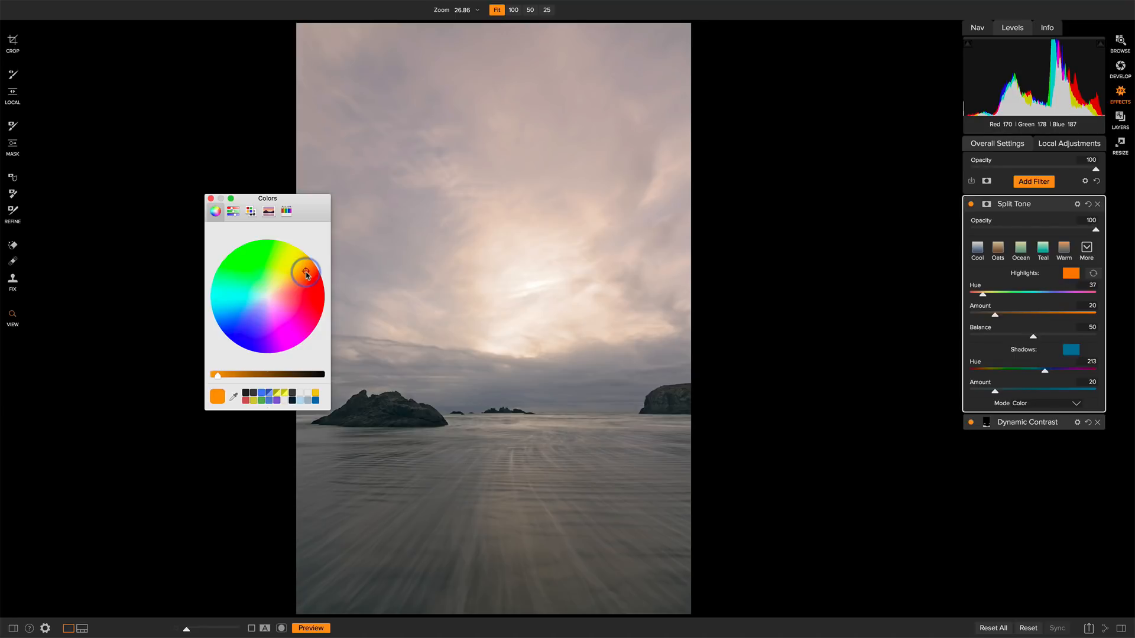
left_click(210, 198)
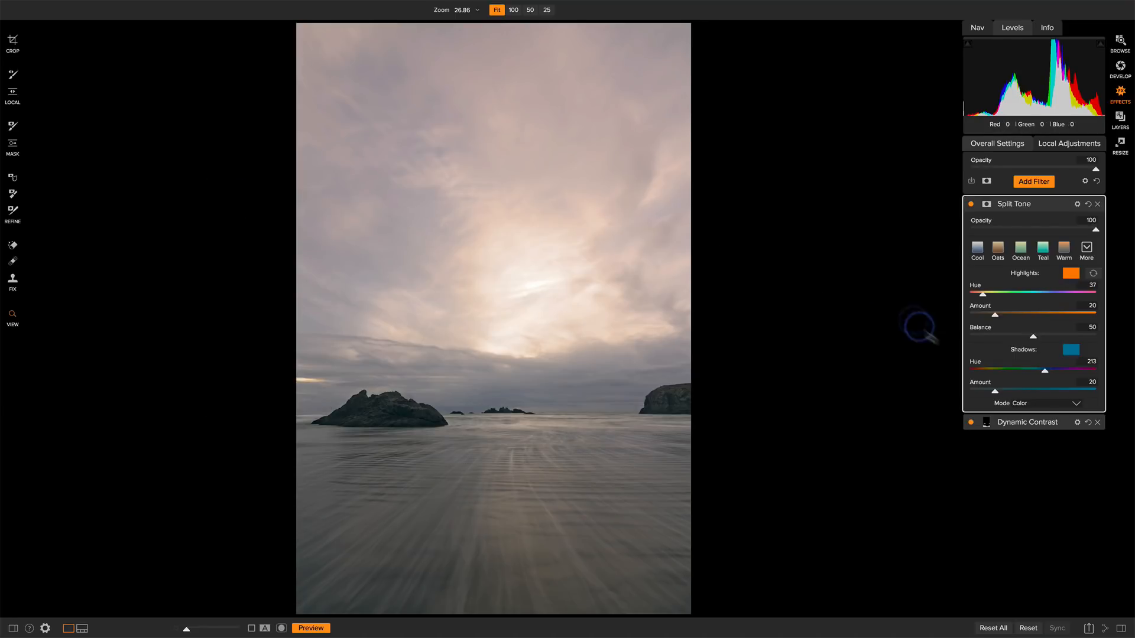
Change the Split Tone shadows color to a slightly brighter blue with hue 231 using the color wheel
left_click(1071, 351)
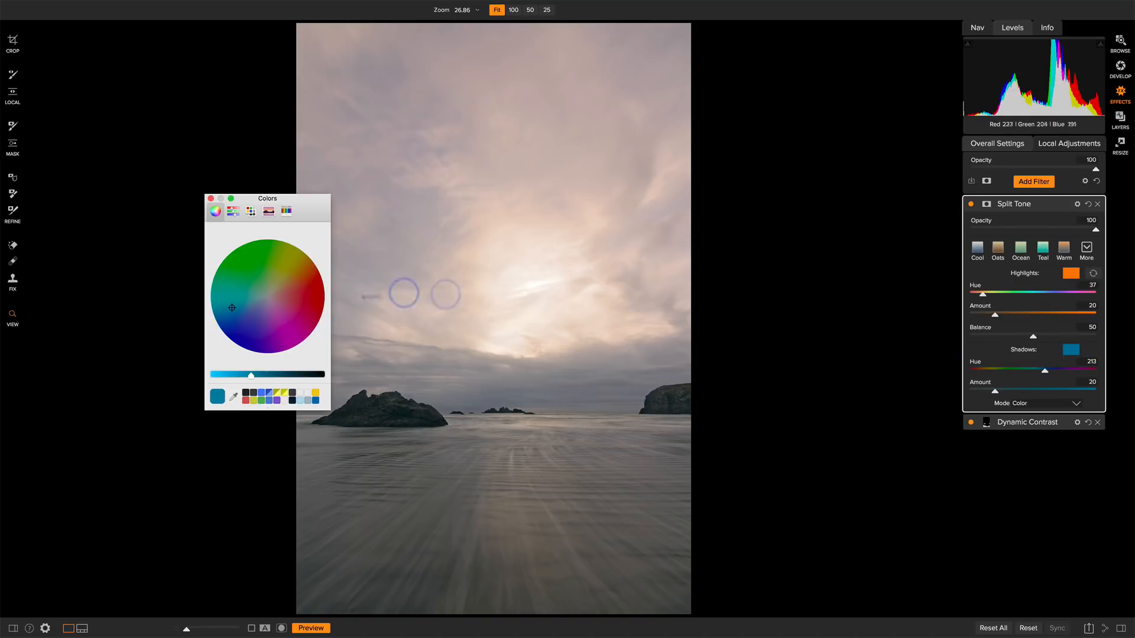
left_click(248, 375)
left_click_drag(248, 377, 245, 377)
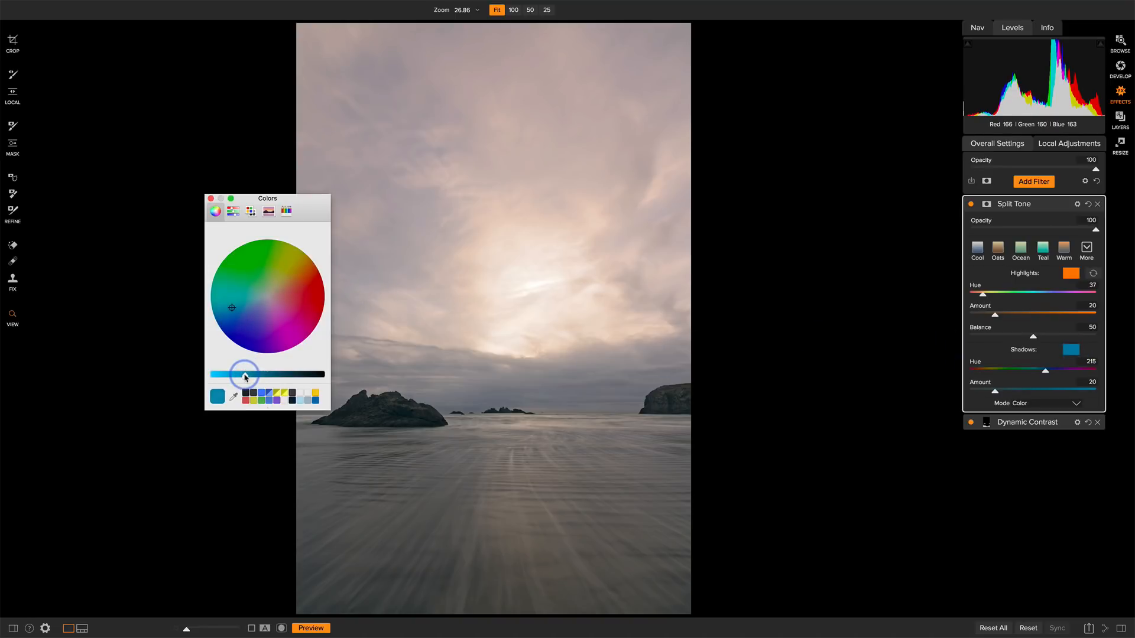
left_click(235, 314)
left_click_drag(235, 315, 242, 318)
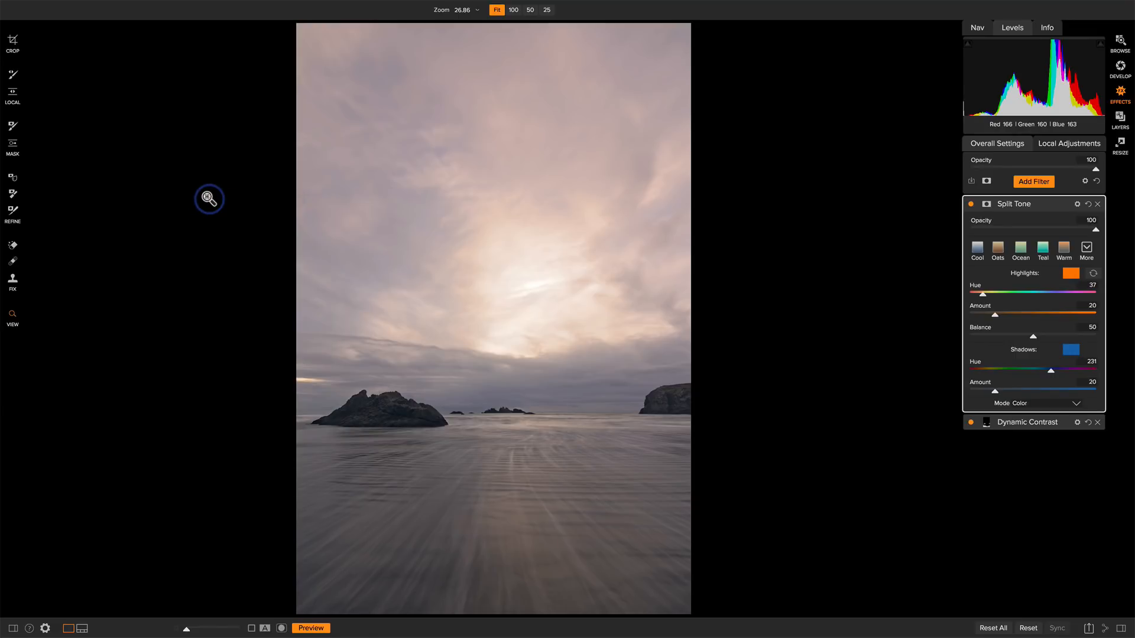
Set the Split Tone balance to 71 and slightly raise the Highlights protection in its blending options
left_click_drag(1030, 340, 1059, 341)
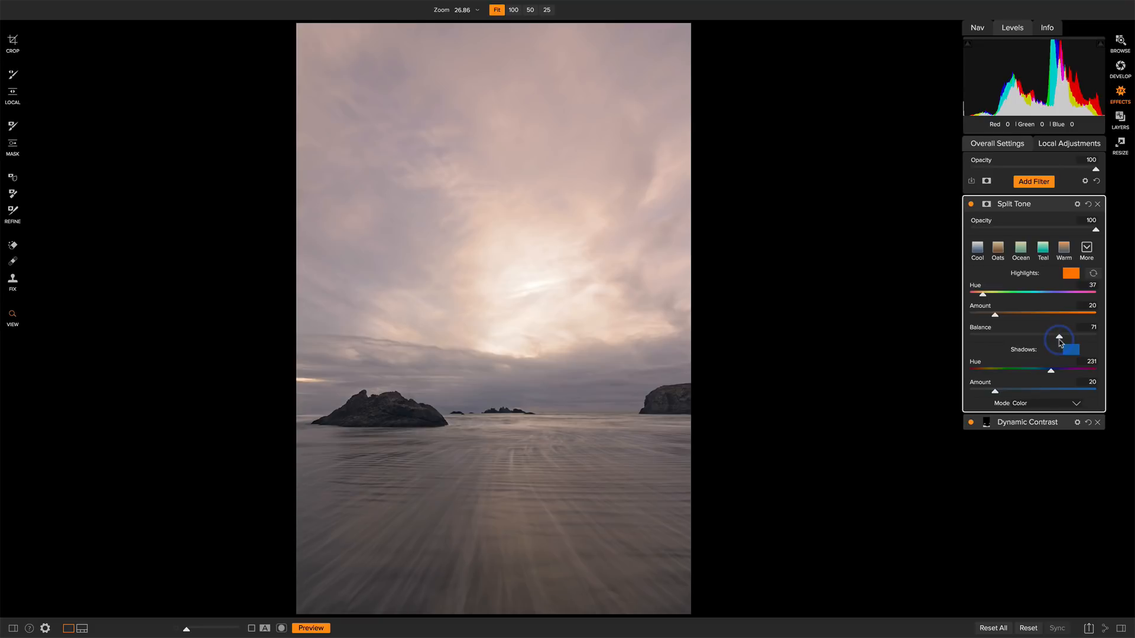
left_click_drag(995, 316, 997, 317)
left_click(1075, 204)
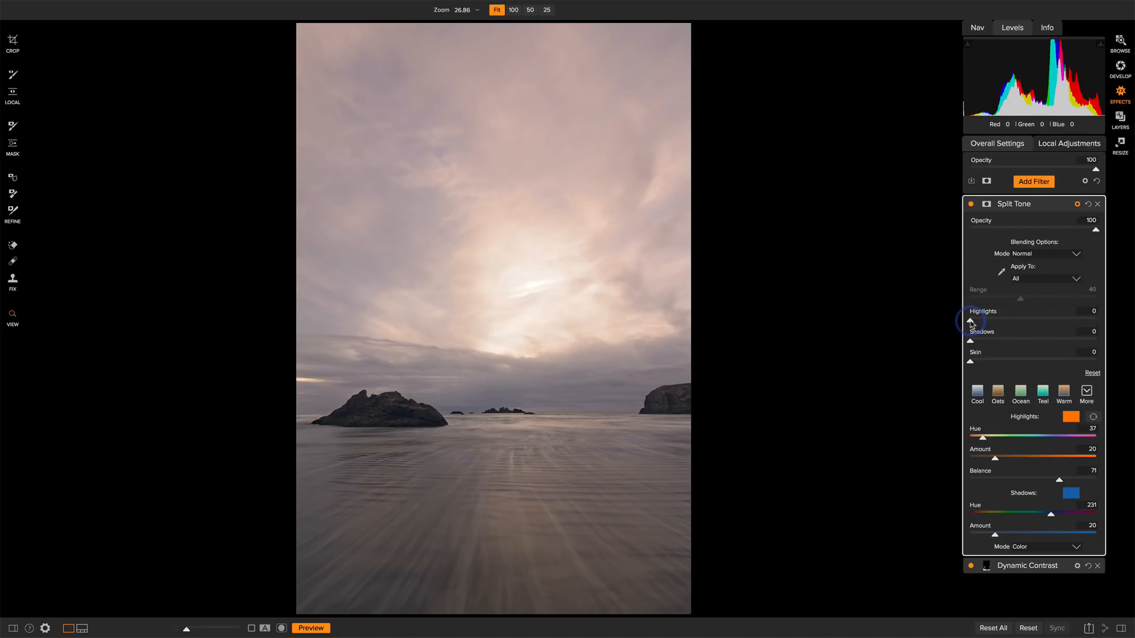
left_click_drag(971, 324, 979, 324)
Add a Curves adjustment in Develop, raise the red channel's midpoint from input 133 to output 138, and compare the photo with and without it
left_click(1120, 67)
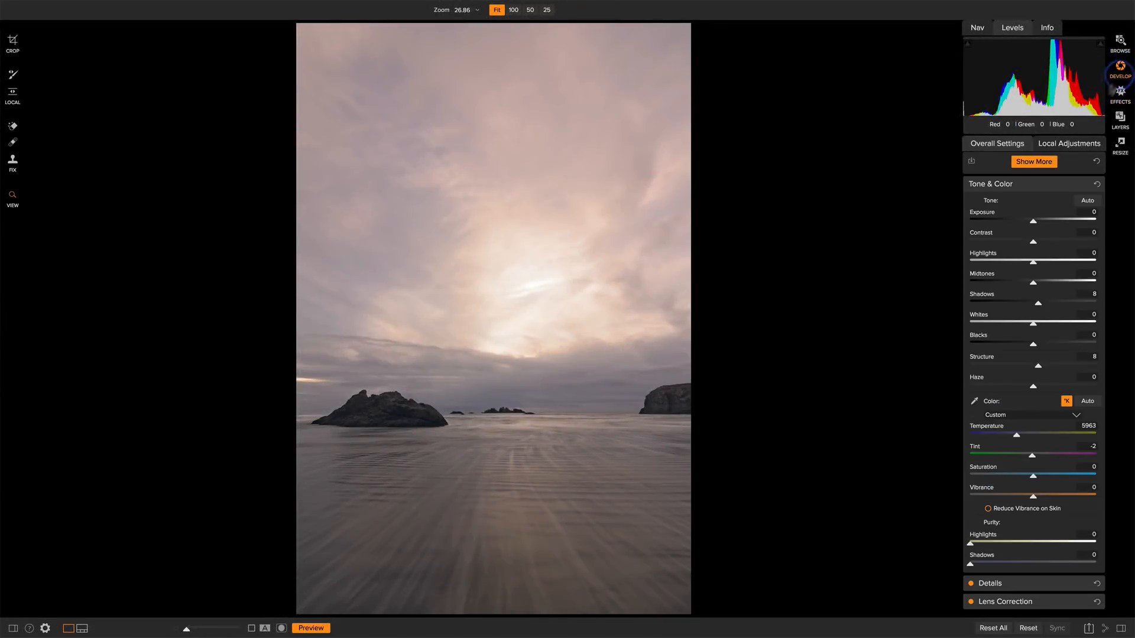
left_click(1033, 162)
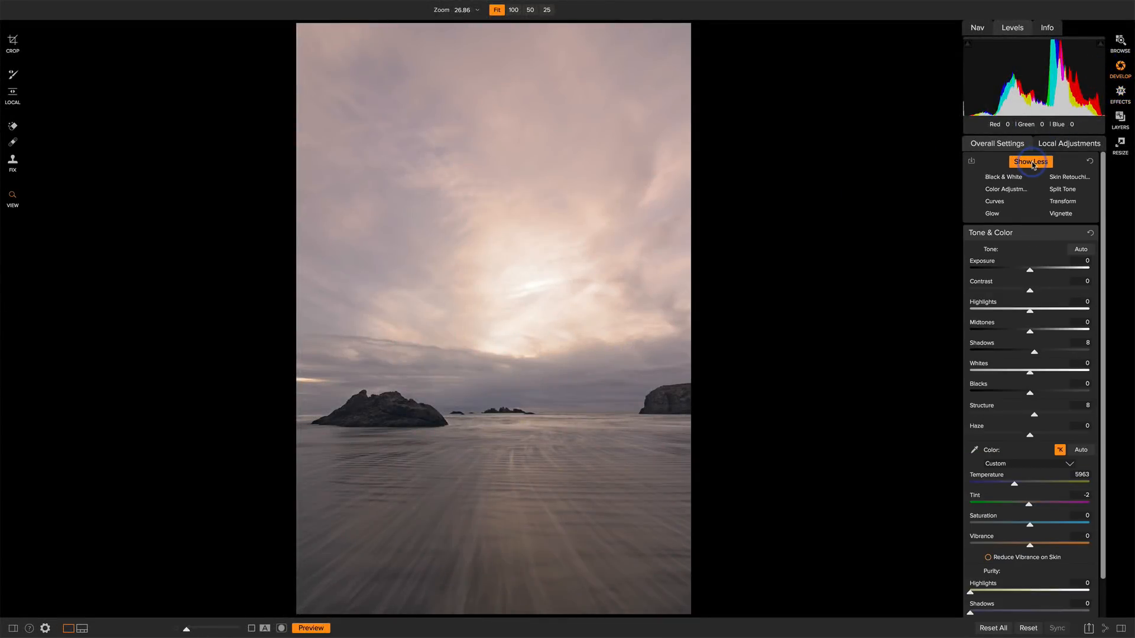
left_click(994, 201)
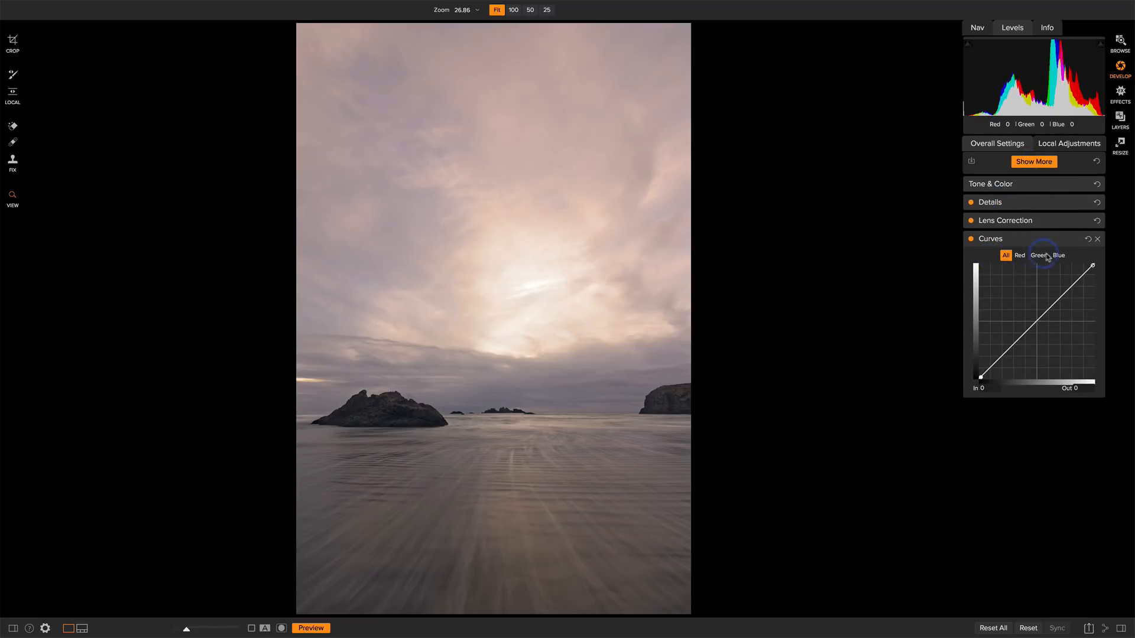
left_click(1020, 256)
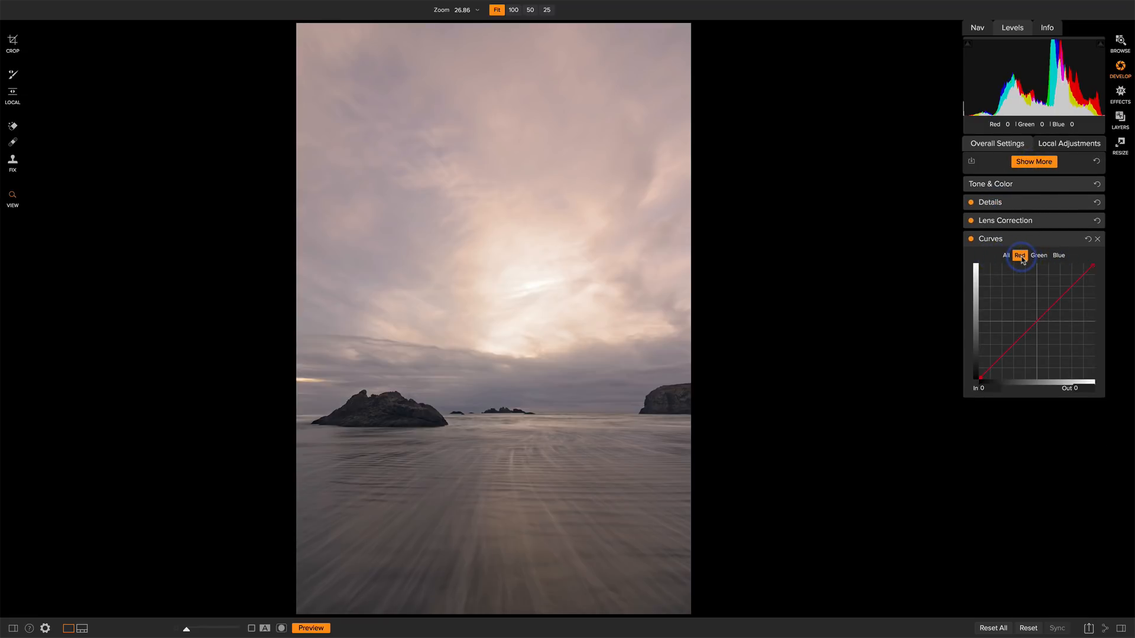
mouse_move(1037, 320)
left_mouse_down()
mouse_move(1033, 308)
mouse_move(1038, 316)
left_mouse_up()
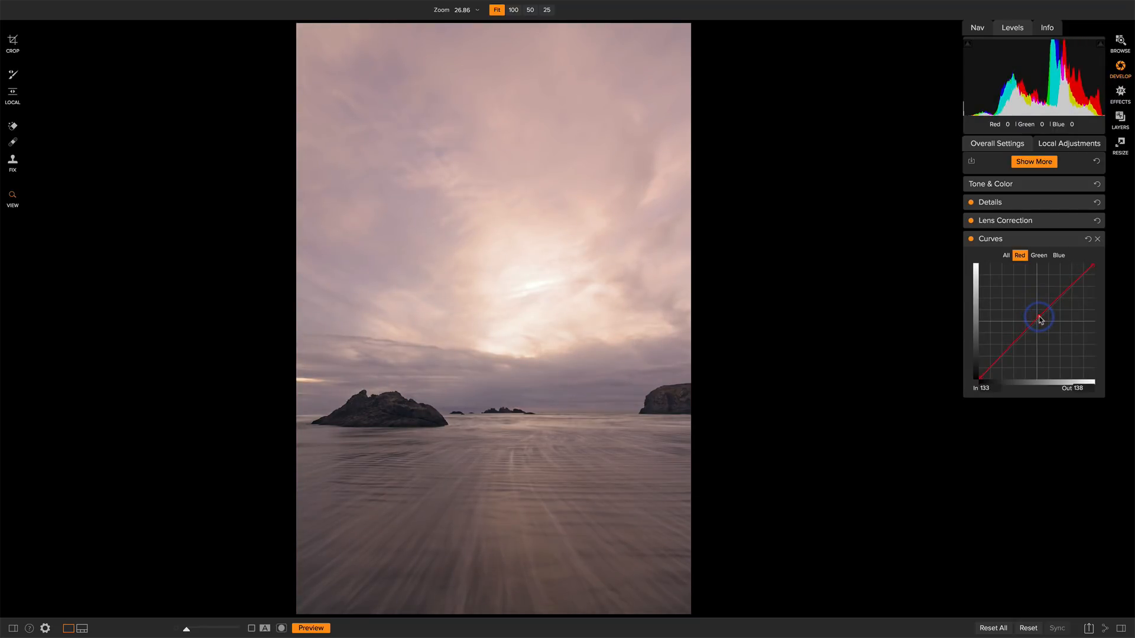
left_click(970, 240)
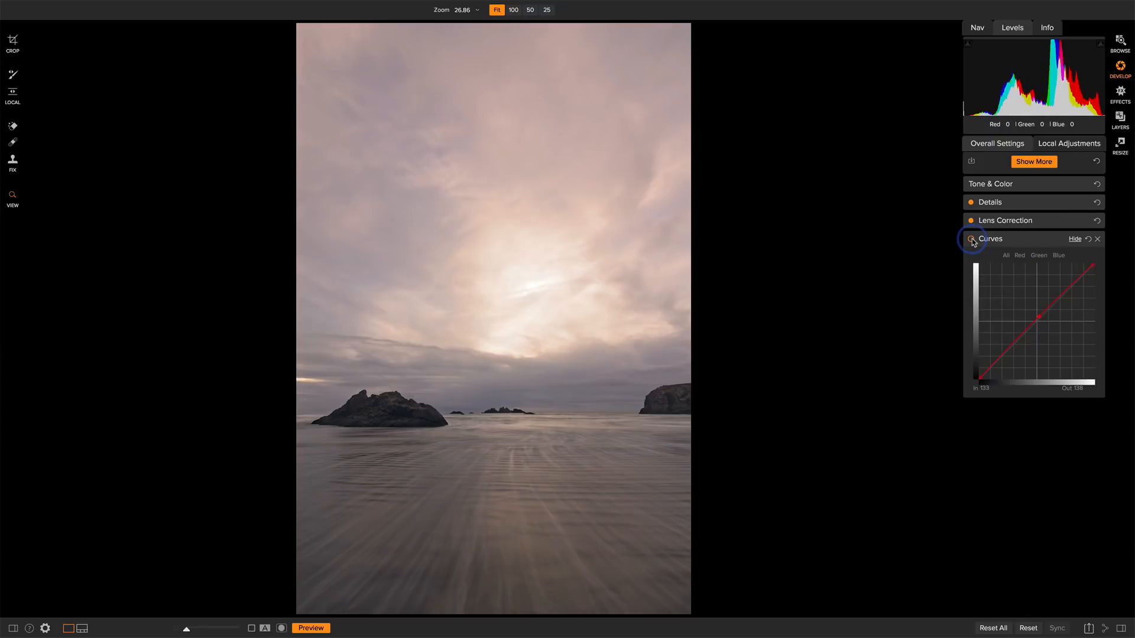
left_click(971, 239)
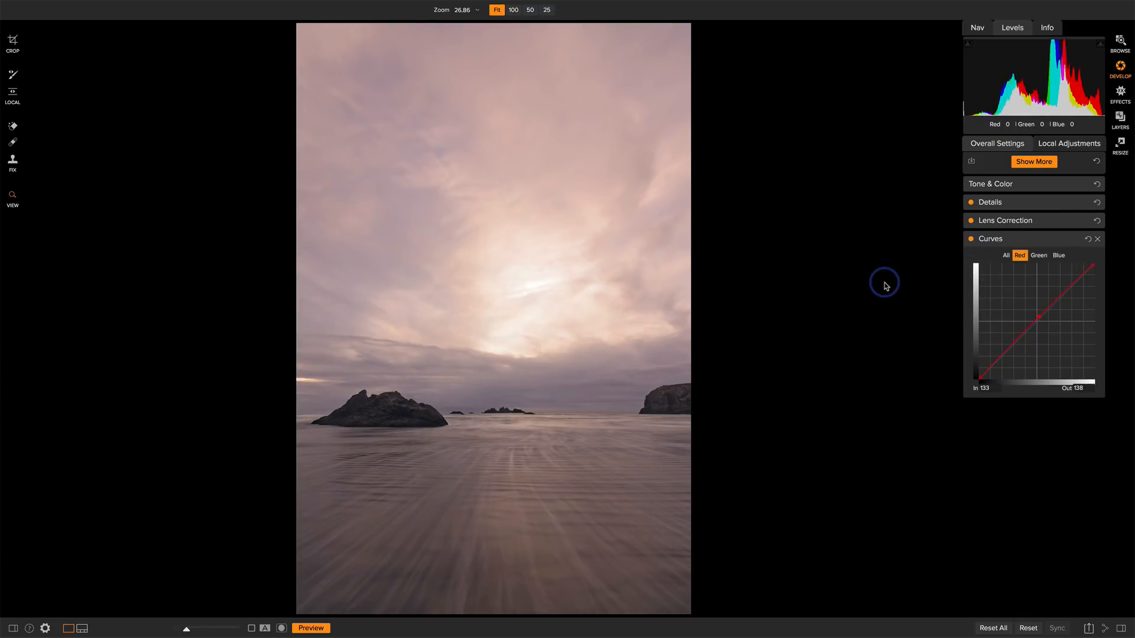